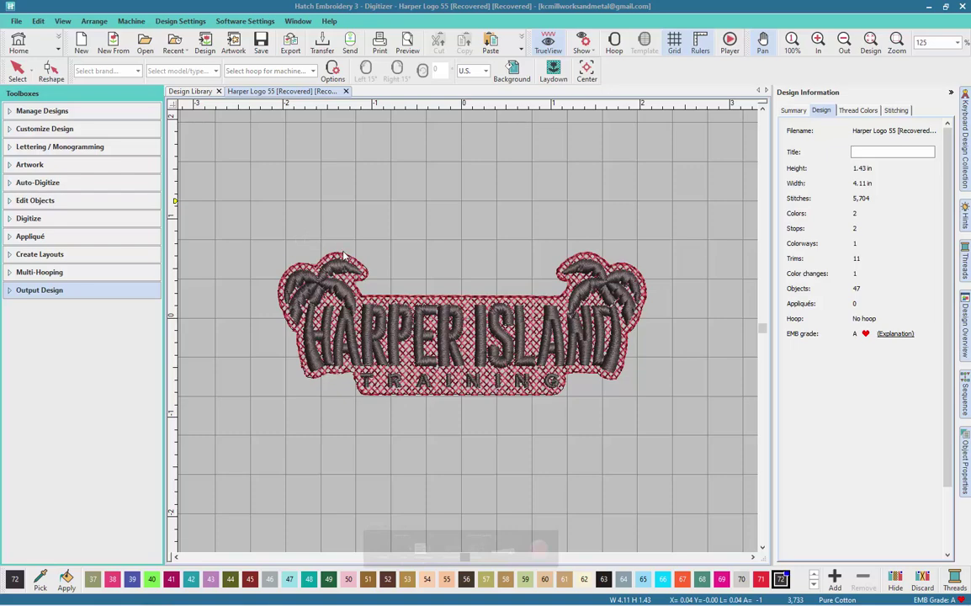
Turn off TrueView and select the whole logo to examine its trim symbols and connectors.
key("t")
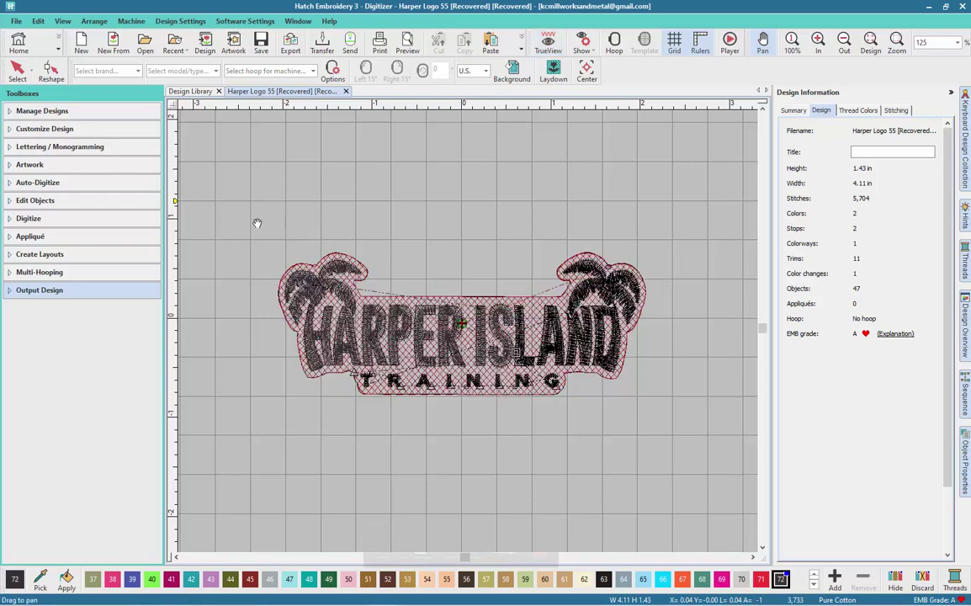
left_click_drag(256, 222, 708, 440)
left_click(16, 71)
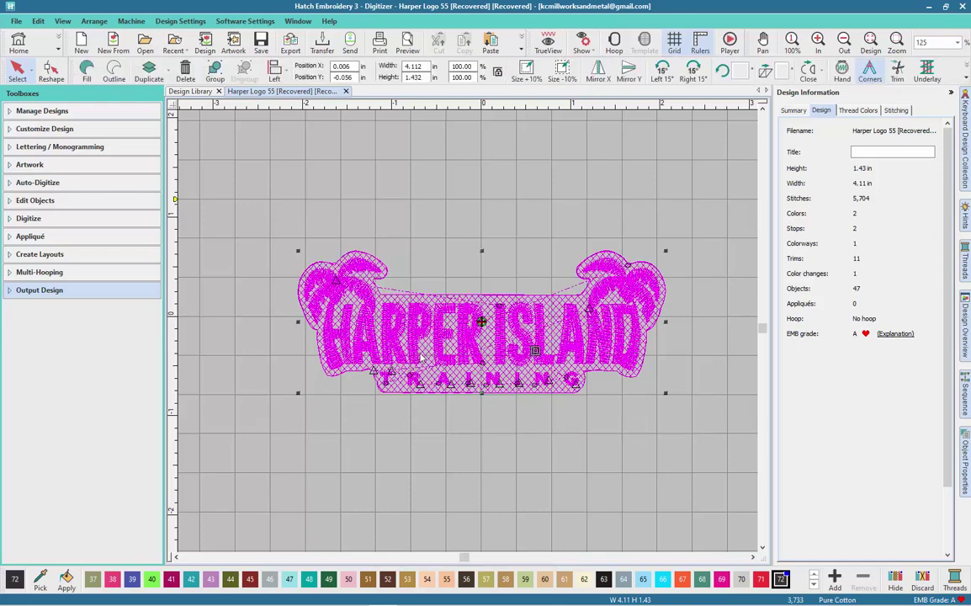
scroll(419, 357, "up", 1)
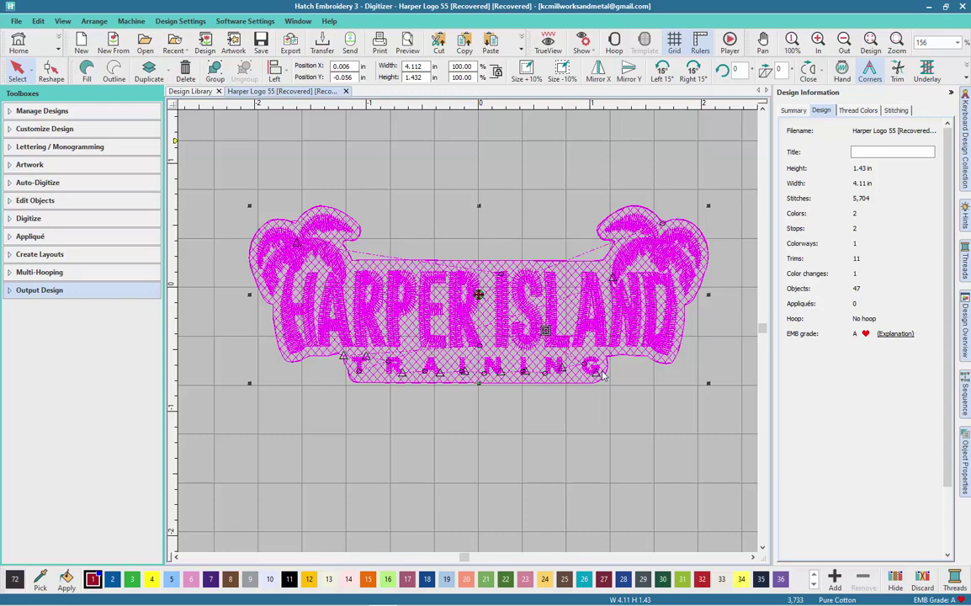
left_click(546, 408)
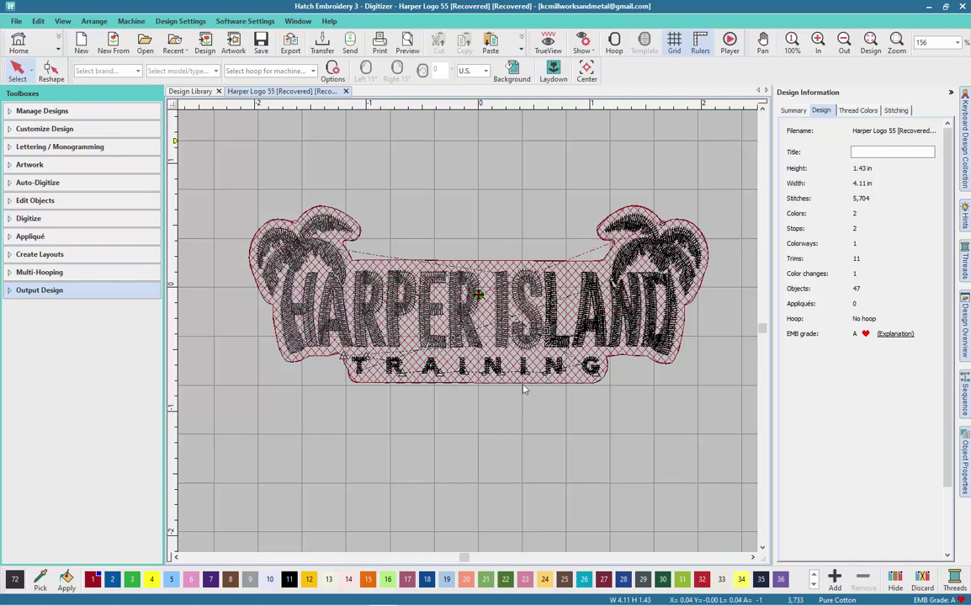
Select the TRAINING lettering and set its Automatic Trims to Off.
left_click(461, 365)
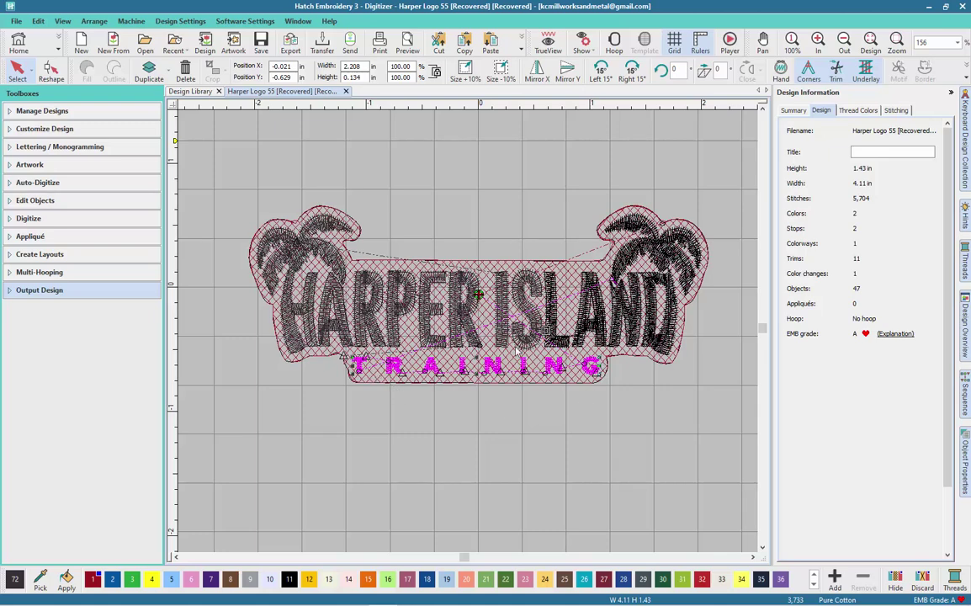
left_click(838, 74)
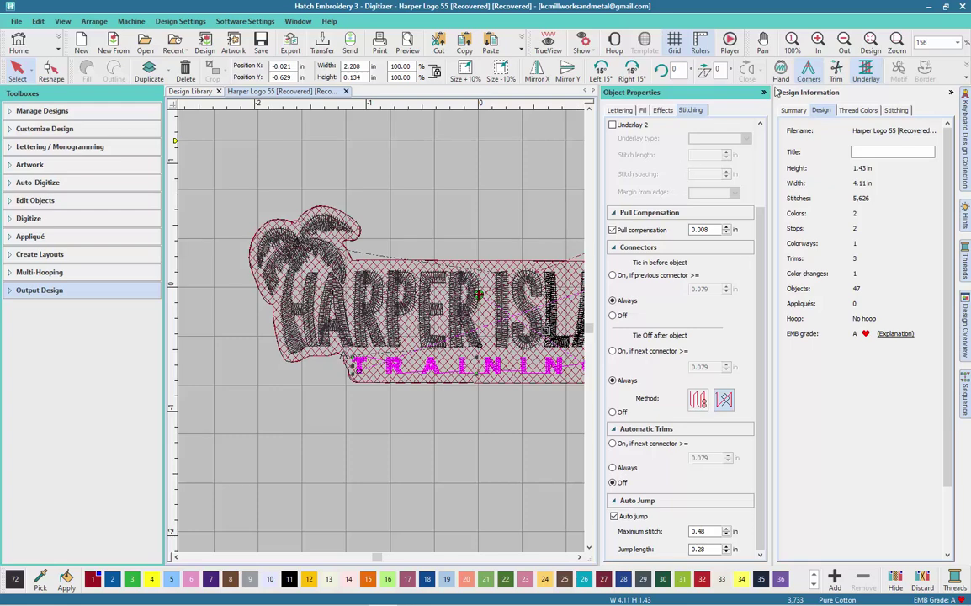
left_click(765, 93)
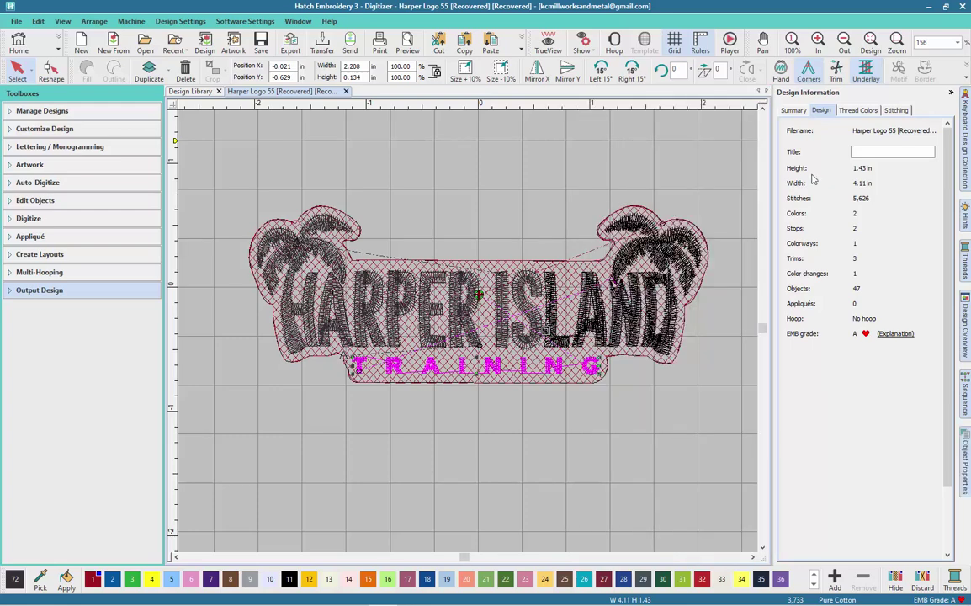
left_click(837, 73)
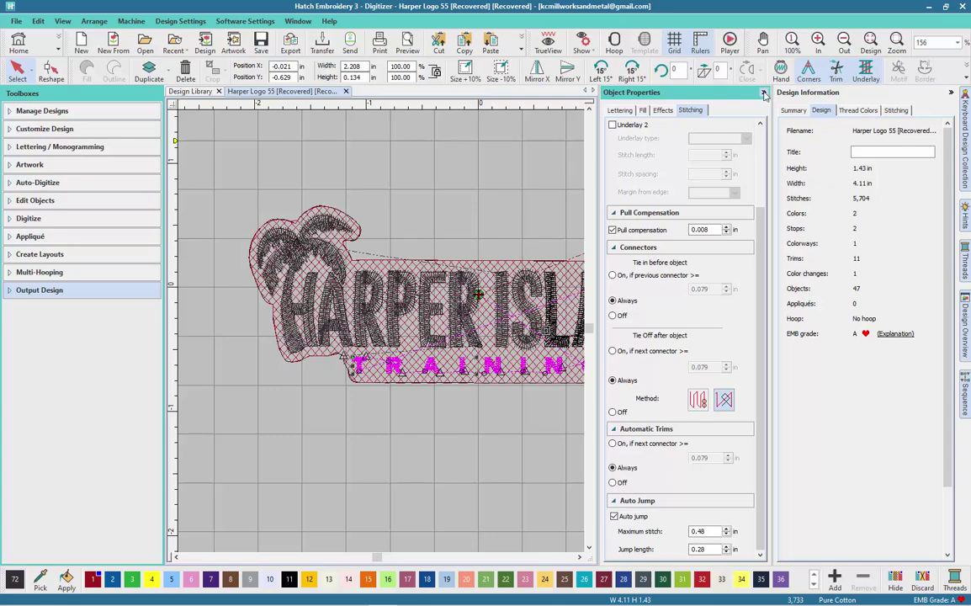
left_click(612, 484)
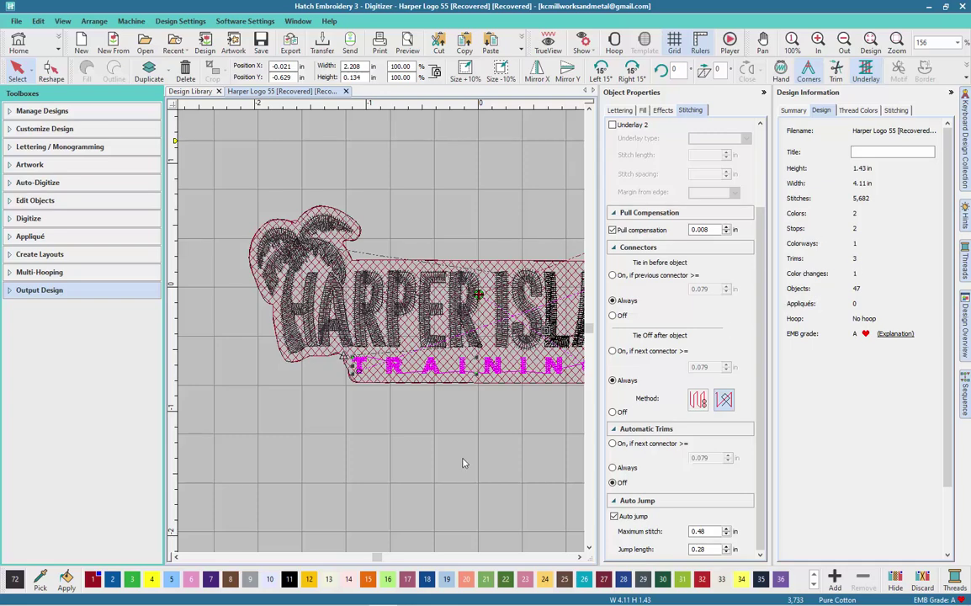
left_click(408, 418)
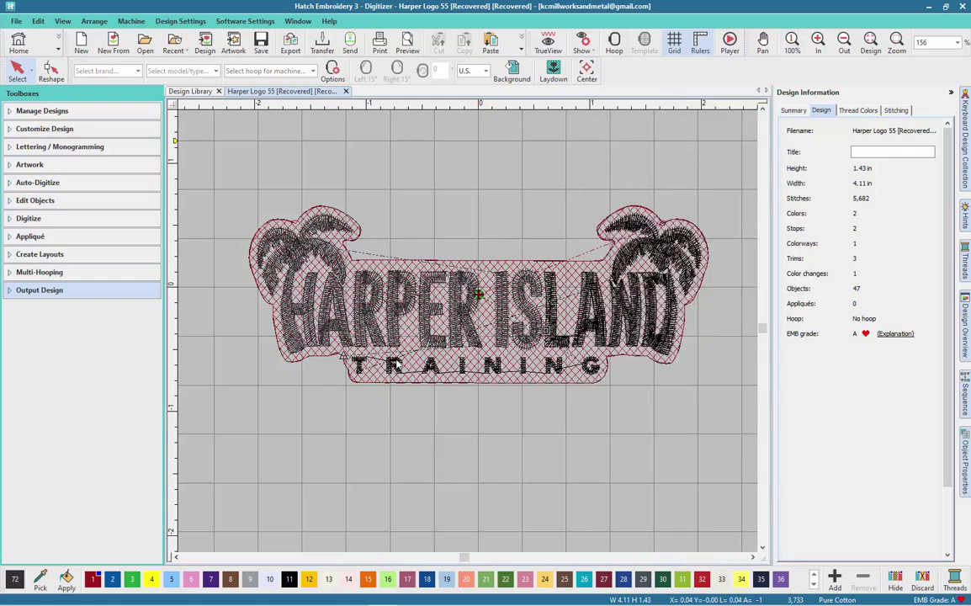
Examine the connecting threads between the TRAINING letters and across HARPER ISLAND, with TrueView turned back on for a realistic preview.
scroll(471, 335, "up", 2)
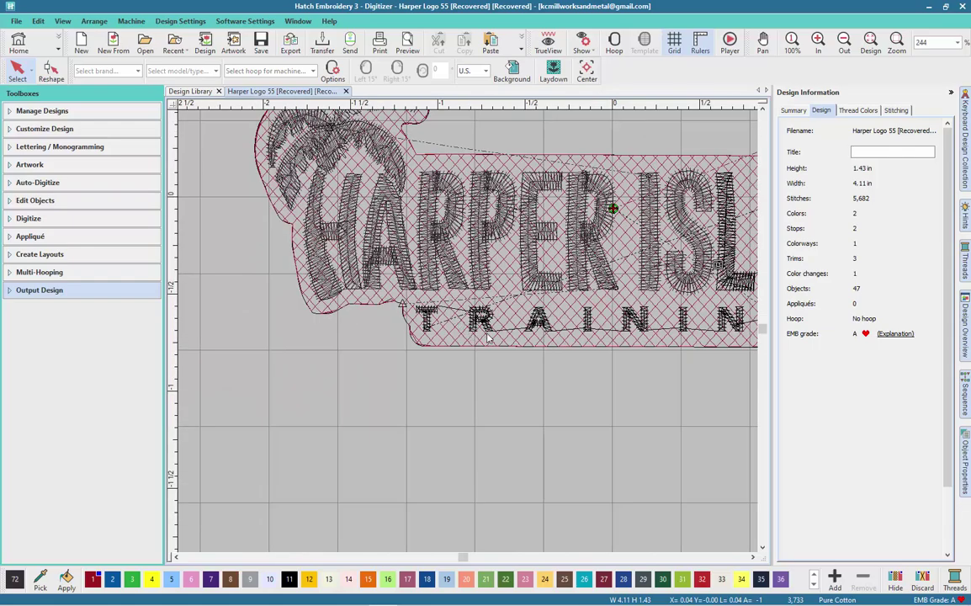
scroll(451, 331, "down", 3)
scroll(458, 333, "up", 2)
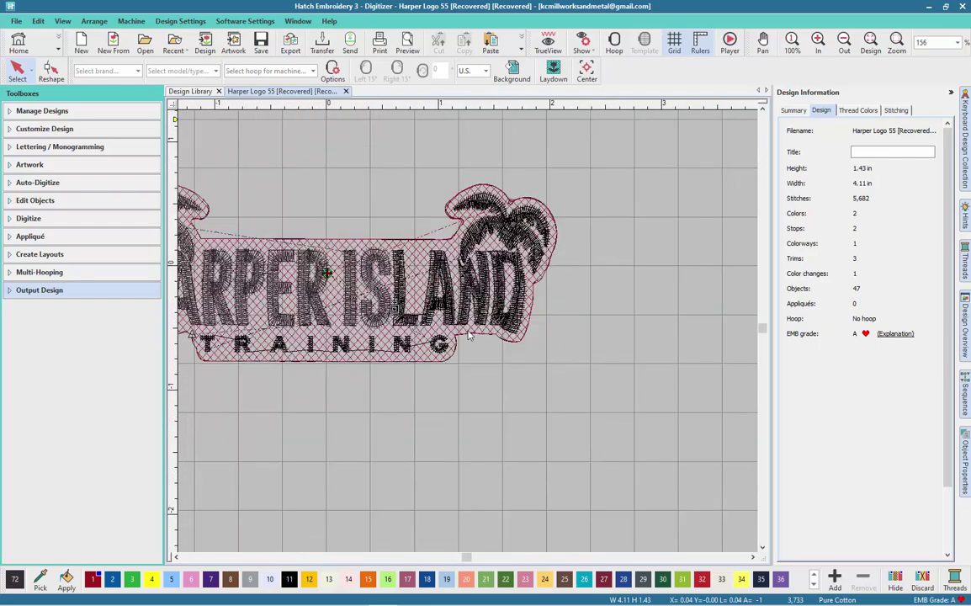
scroll(463, 334, "down", 3)
scroll(470, 338, "up", 1)
key("t")
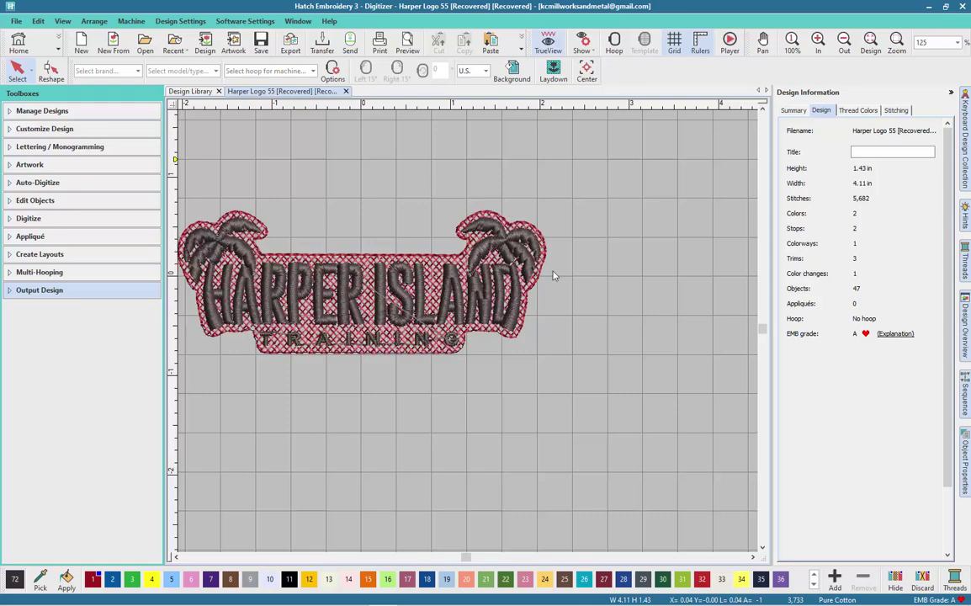
scroll(555, 278, "down", 2)
scroll(581, 311, "up", 2)
scroll(590, 320, "down", 1)
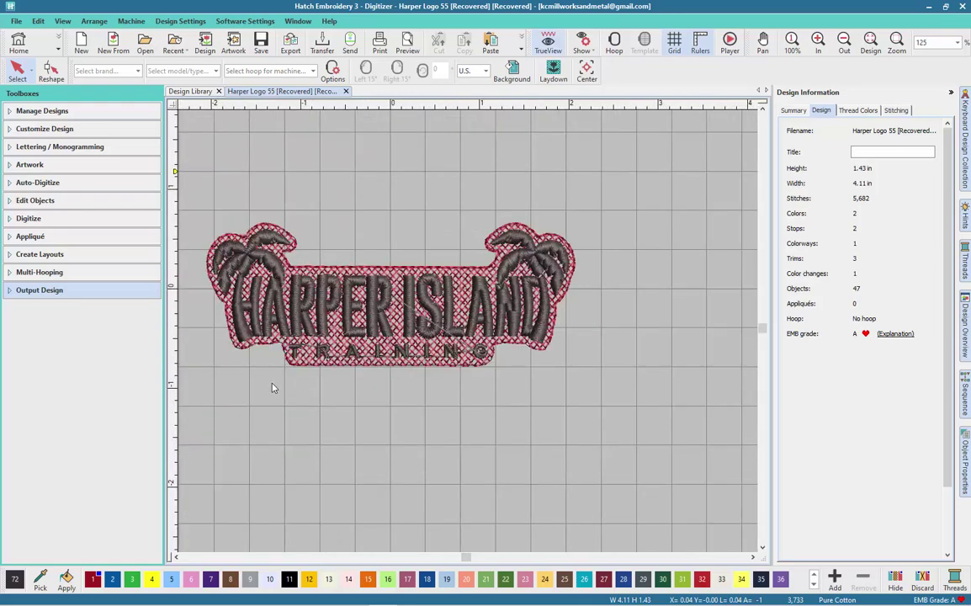
scroll(273, 391, "up", 2)
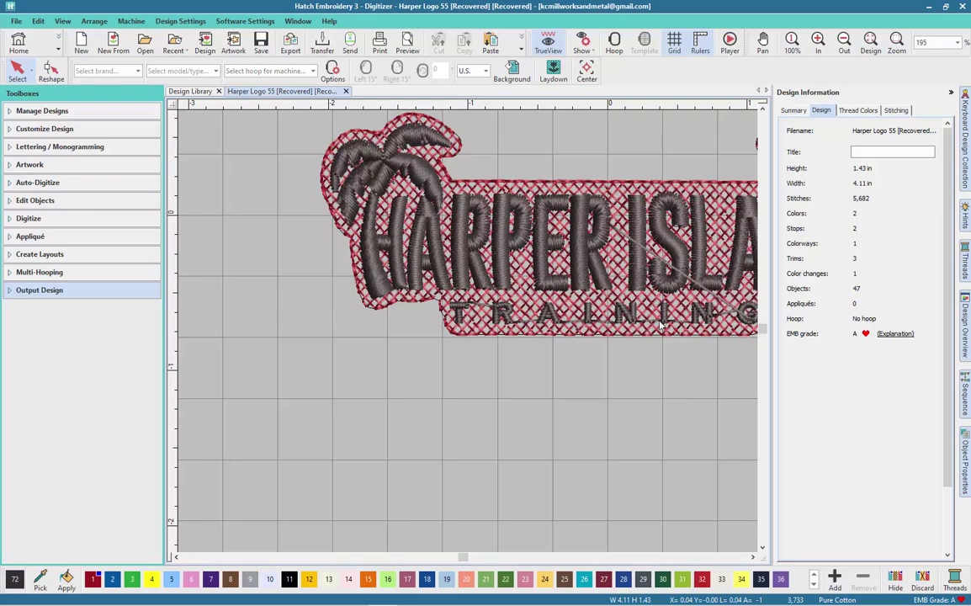
scroll(471, 335, "down", 2)
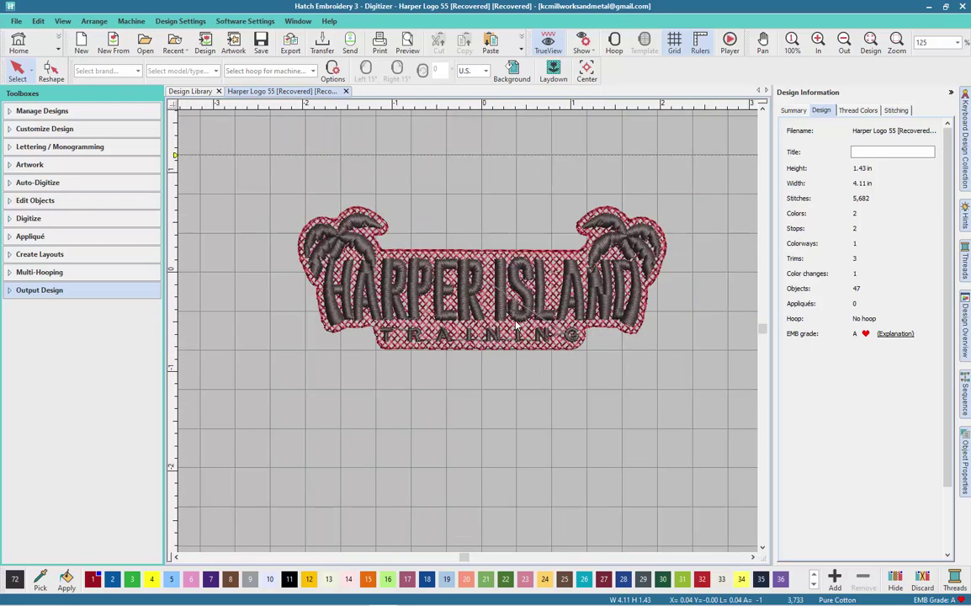
scroll(561, 344, "up", 2)
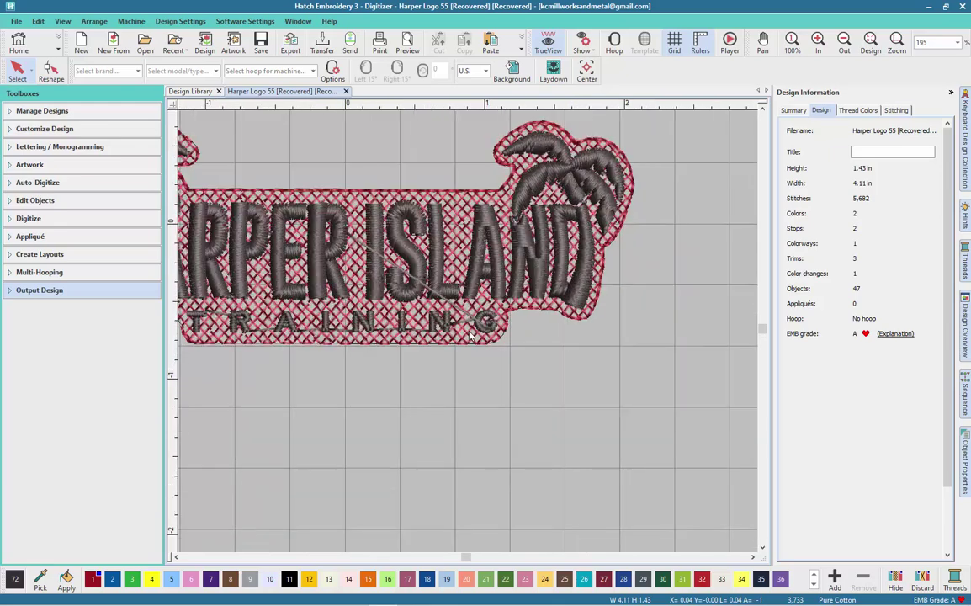
scroll(471, 335, "up", 1)
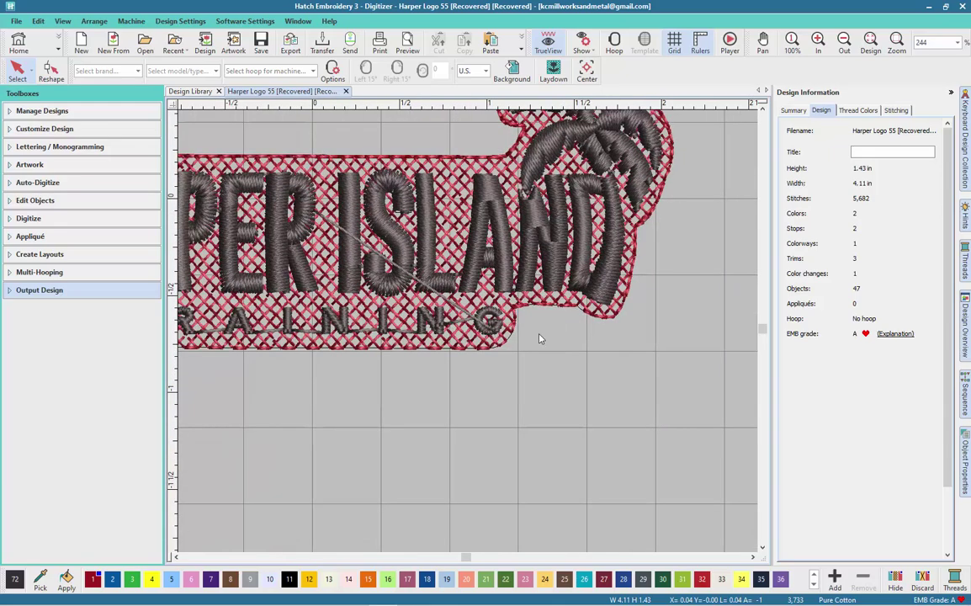
scroll(468, 340, "down", 3)
scroll(469, 340, "down", 2)
scroll(338, 326, "up", 1)
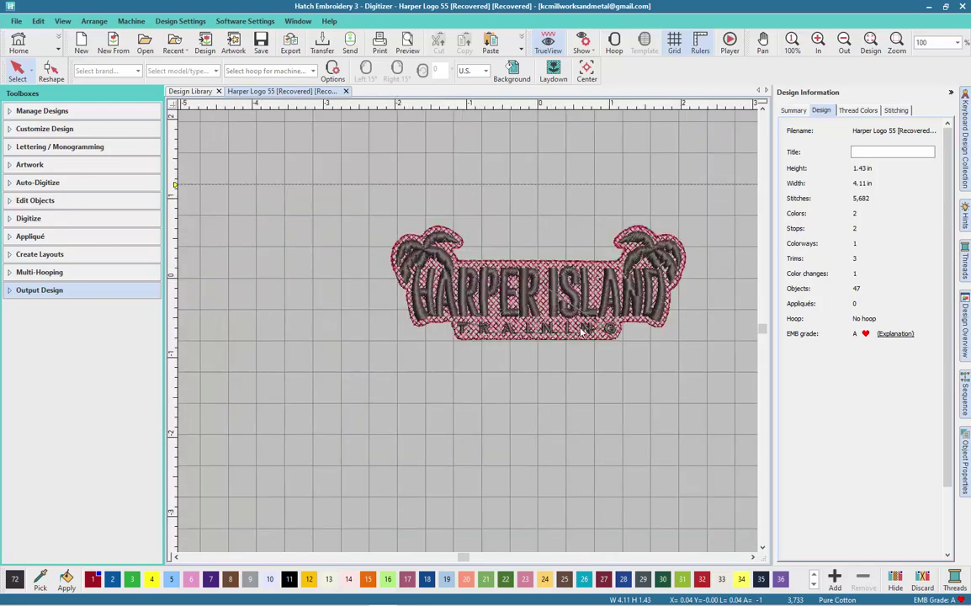
scroll(594, 327, "up", 1)
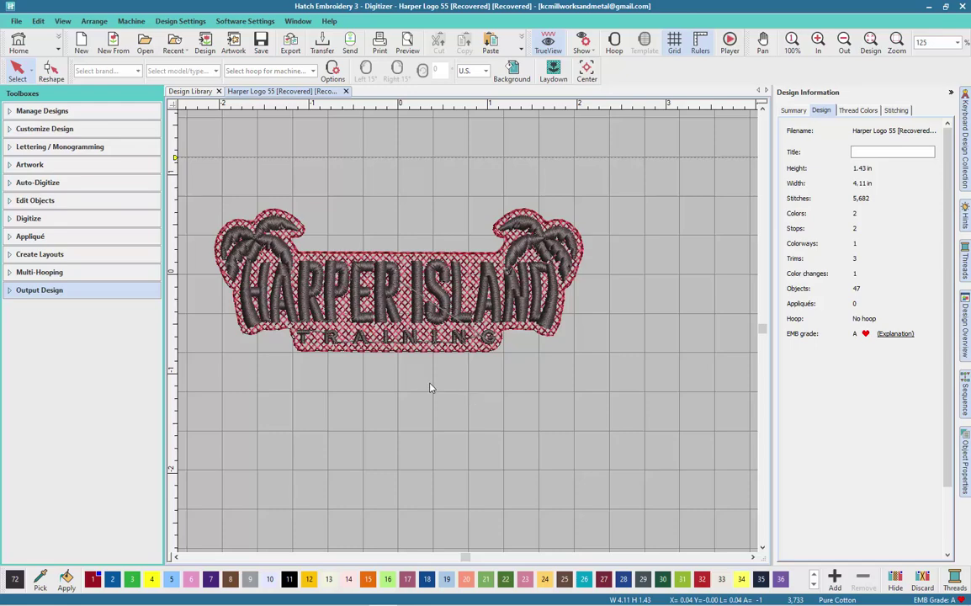
scroll(429, 387, "down", 2)
scroll(610, 370, "up", 2)
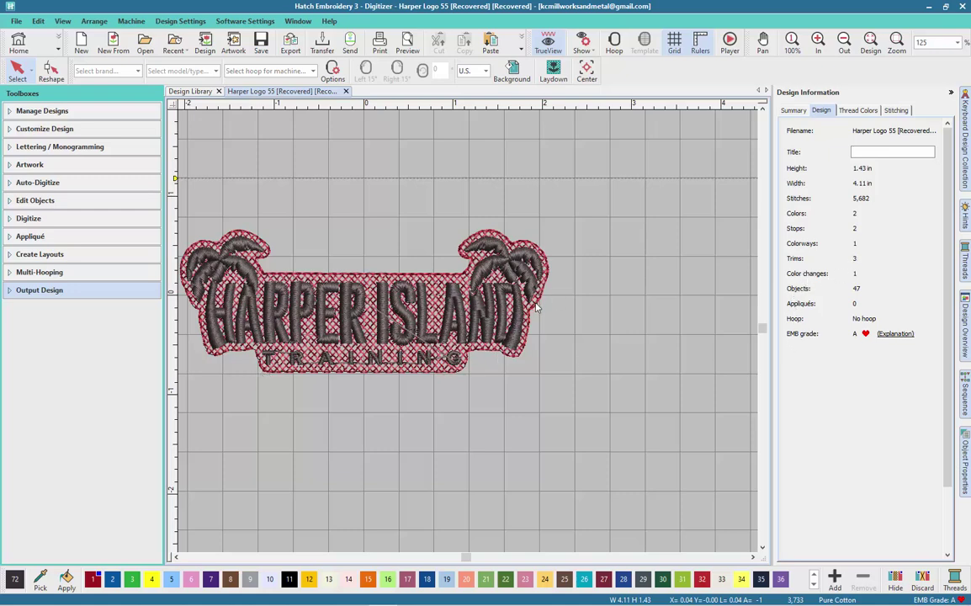
scroll(536, 310, "down", 3)
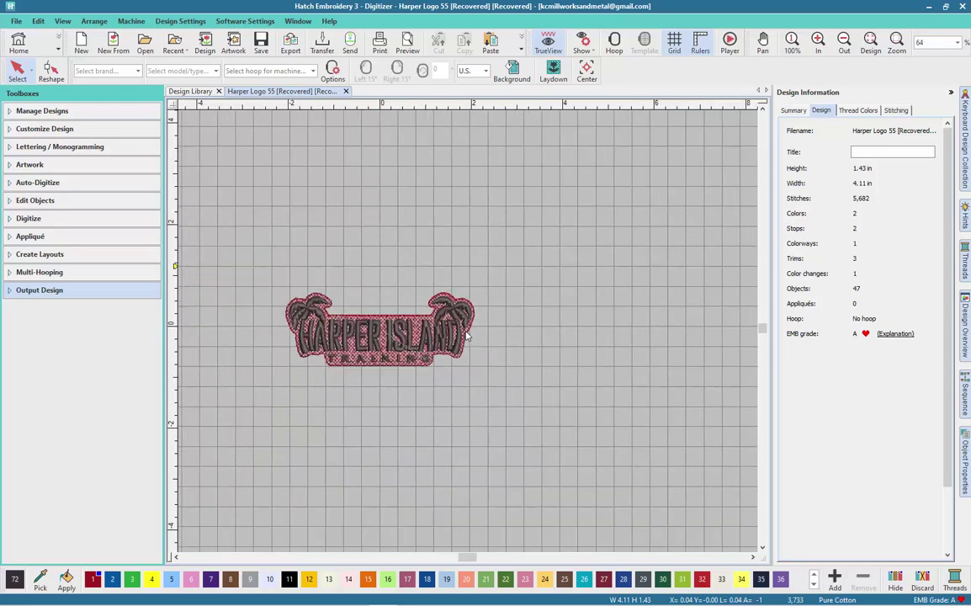
scroll(498, 345, "up", 3)
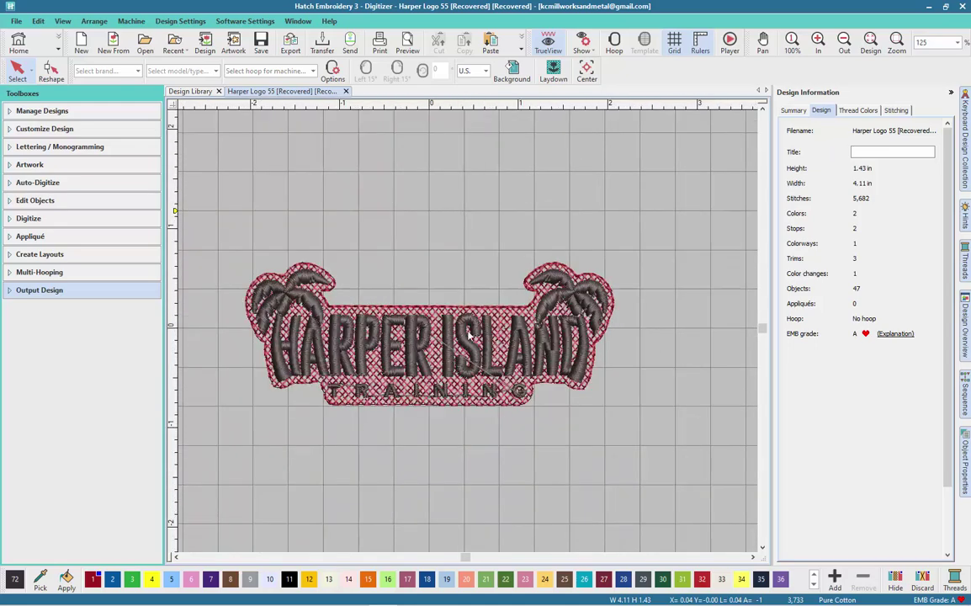